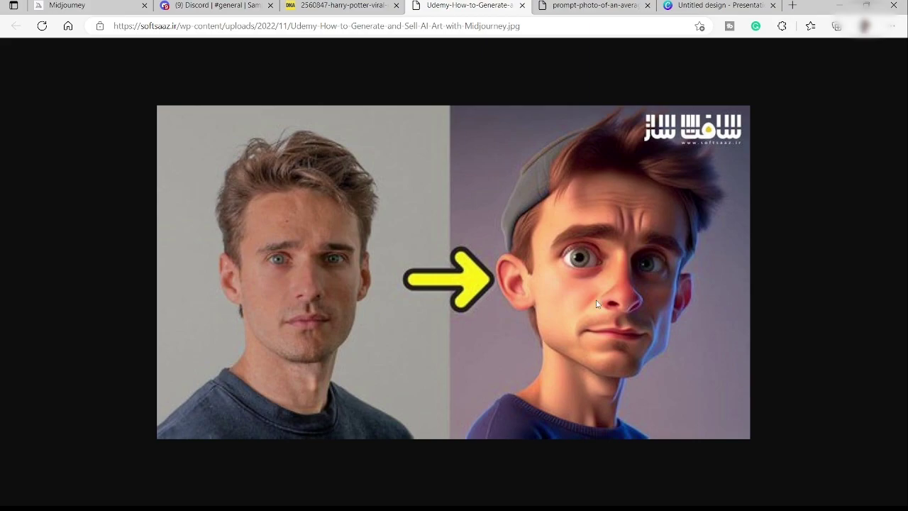
Switch to the Midjourney homepage tab in the browser
click(82, 5)
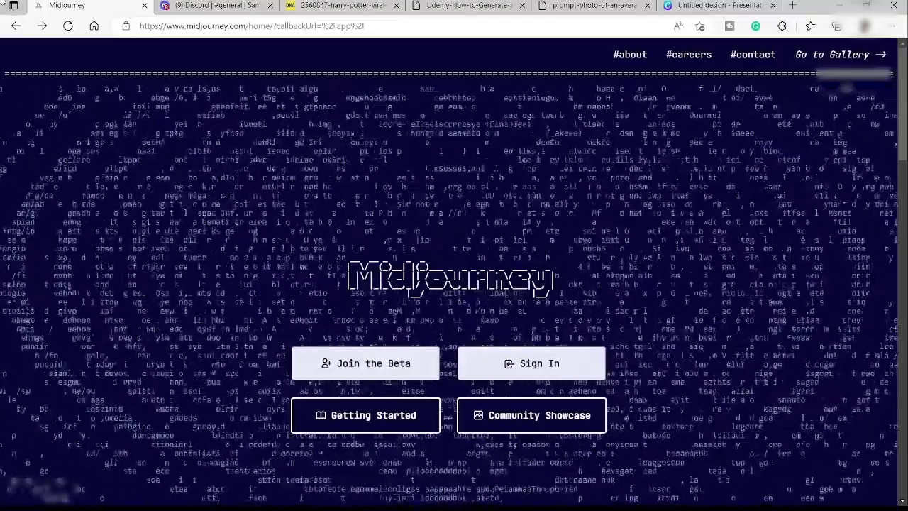
Go to the Discord #general channel and view the uploaded man's portrait enlarged
click(212, 5)
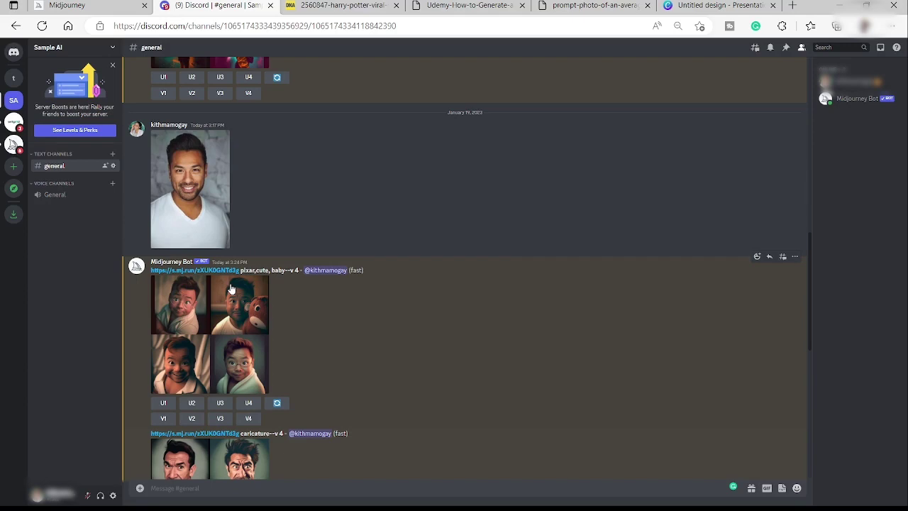
click(193, 186)
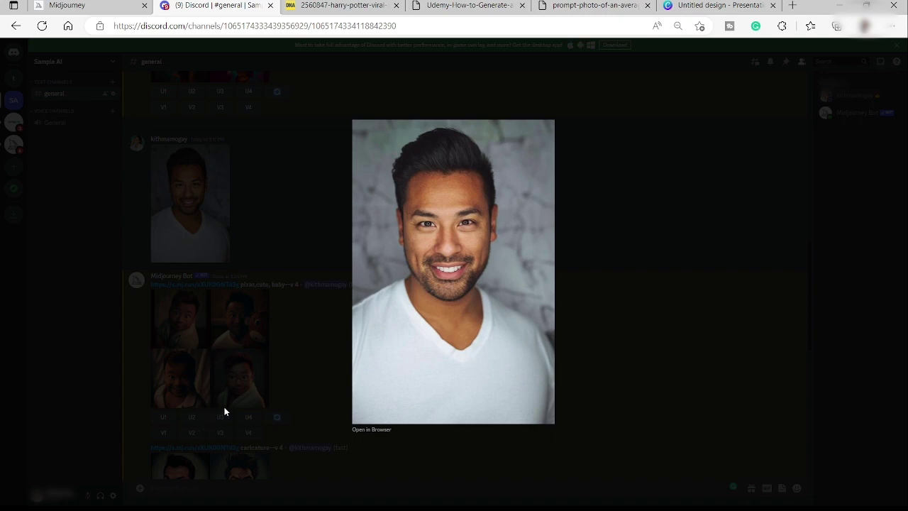
click(308, 236)
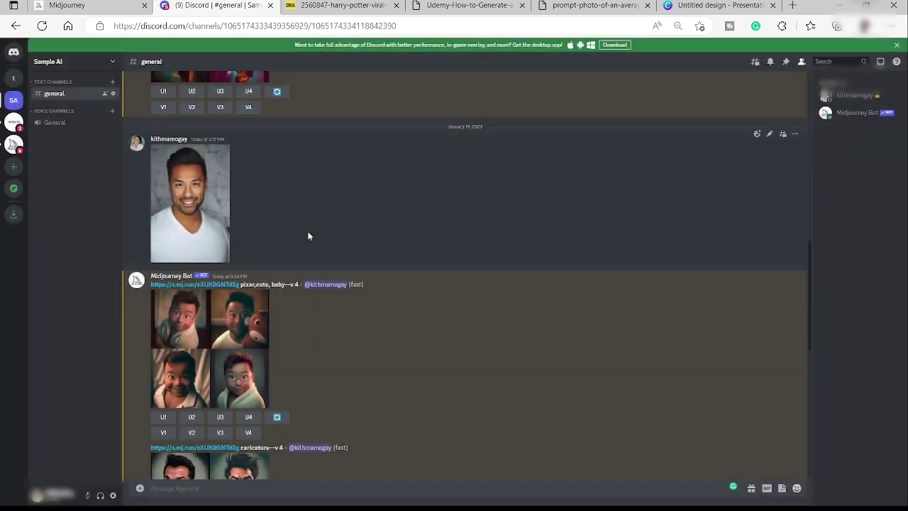
scroll(259, 316, down, 2)
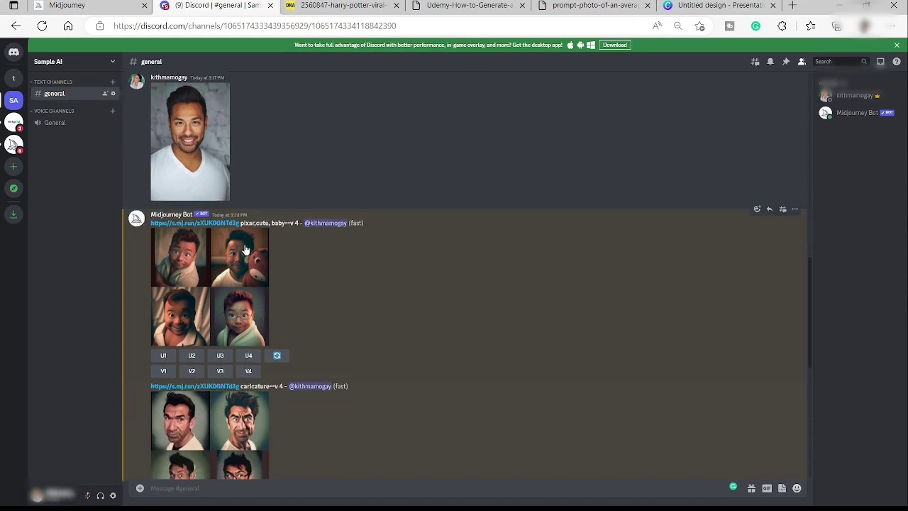
Enlarge and close the 'pixar, cute, baby' image grid made from the portrait
click(239, 261)
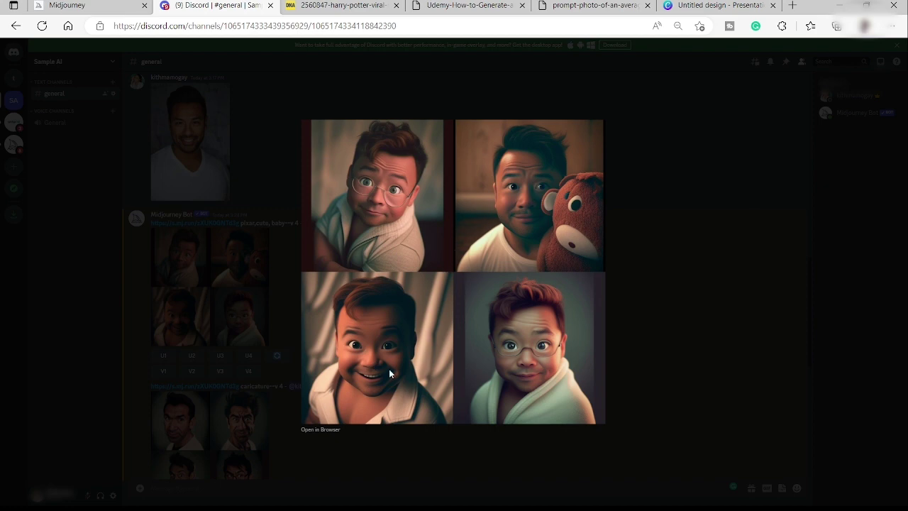
click(281, 325)
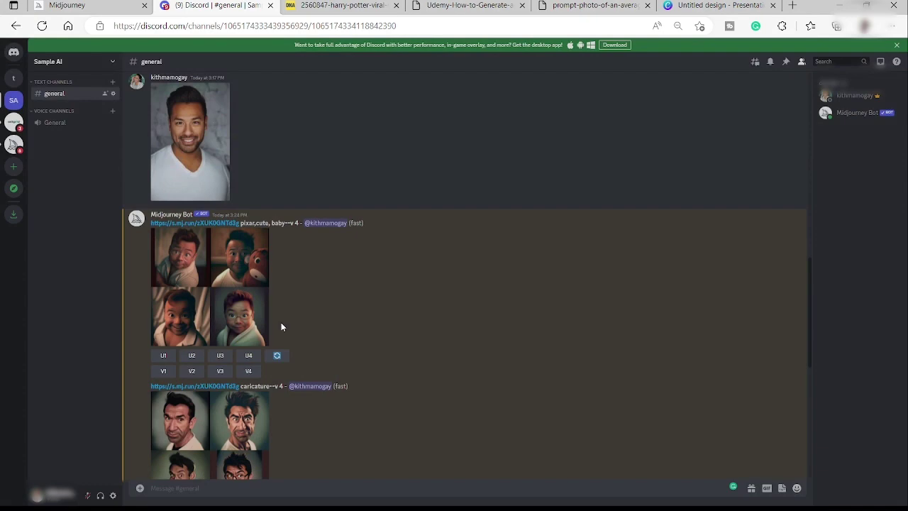
scroll(234, 361, down, 5)
scroll(234, 362, up, 5)
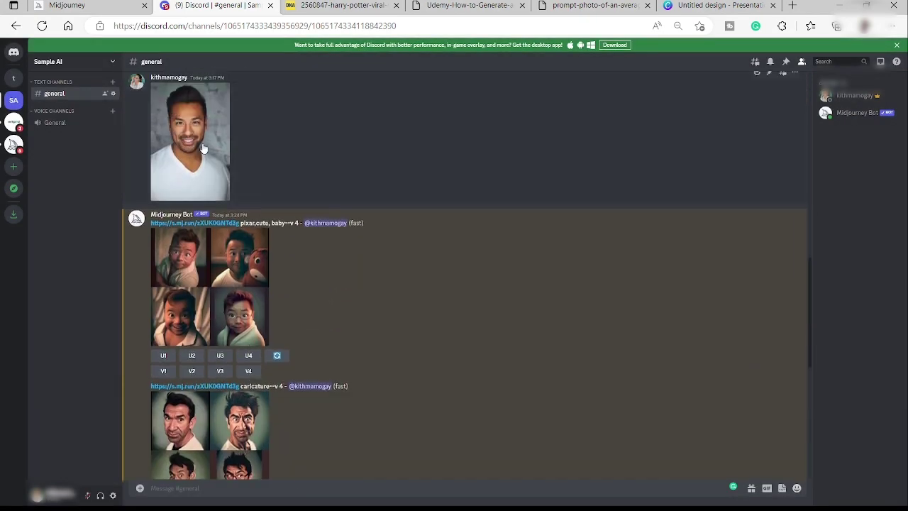
Enlarge the 'manga, anime' and 'autobot, futuristic' grids, then scroll to the chat bottom
scroll(229, 254, down, 5)
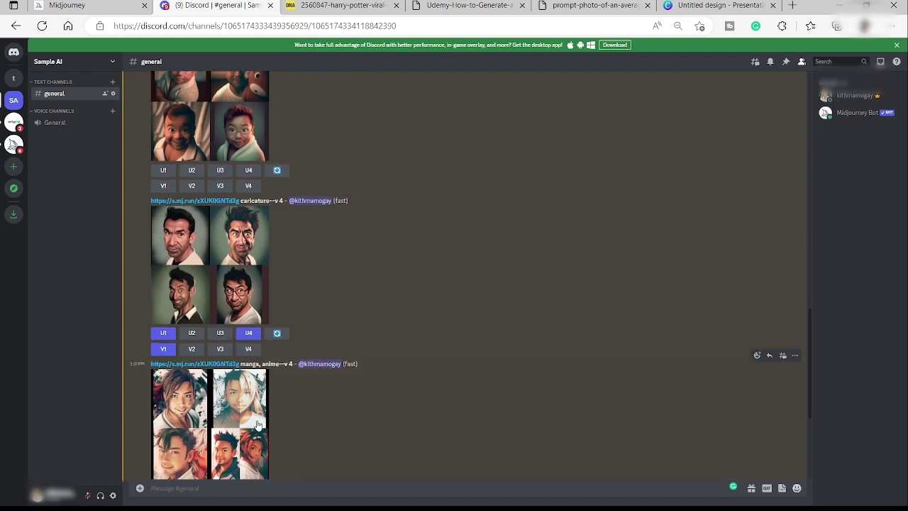
click(241, 415)
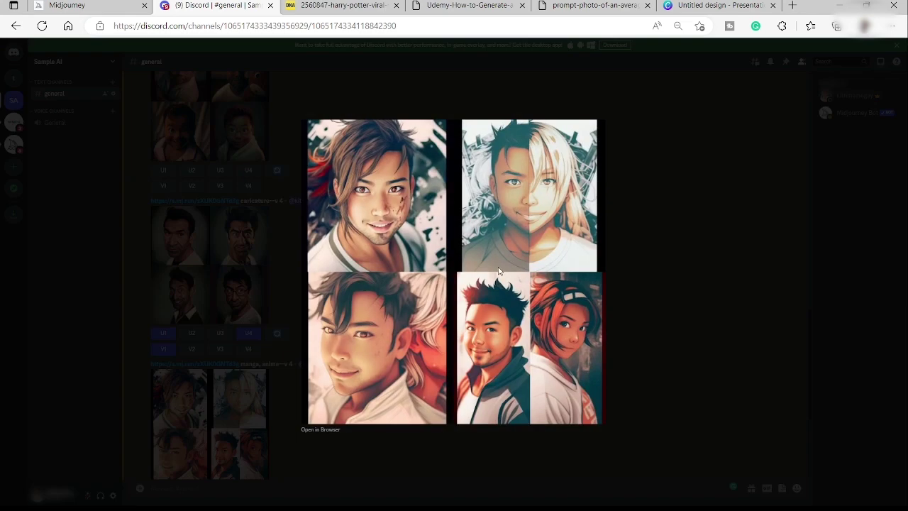
click(268, 405)
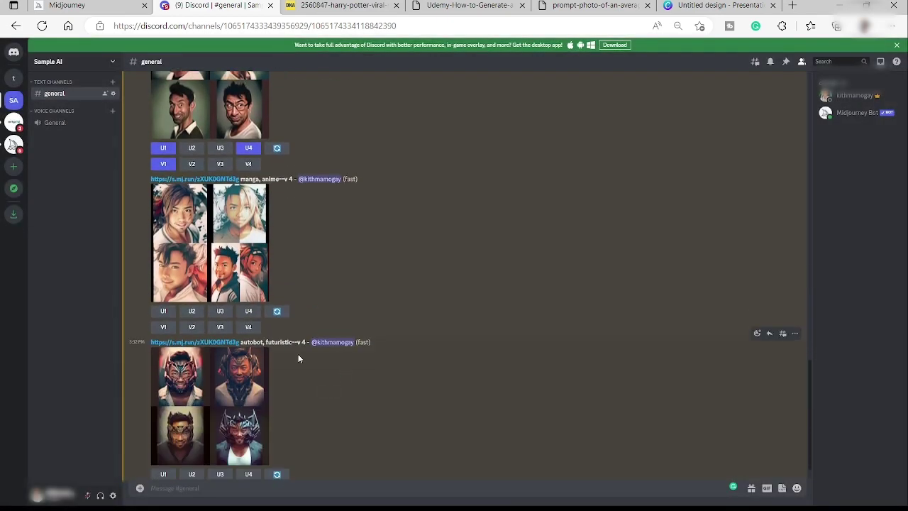
click(214, 403)
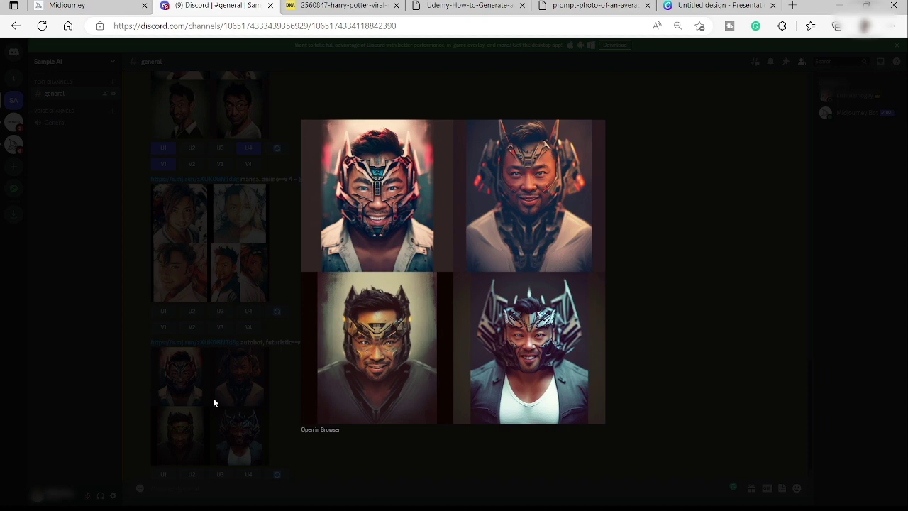
click(235, 382)
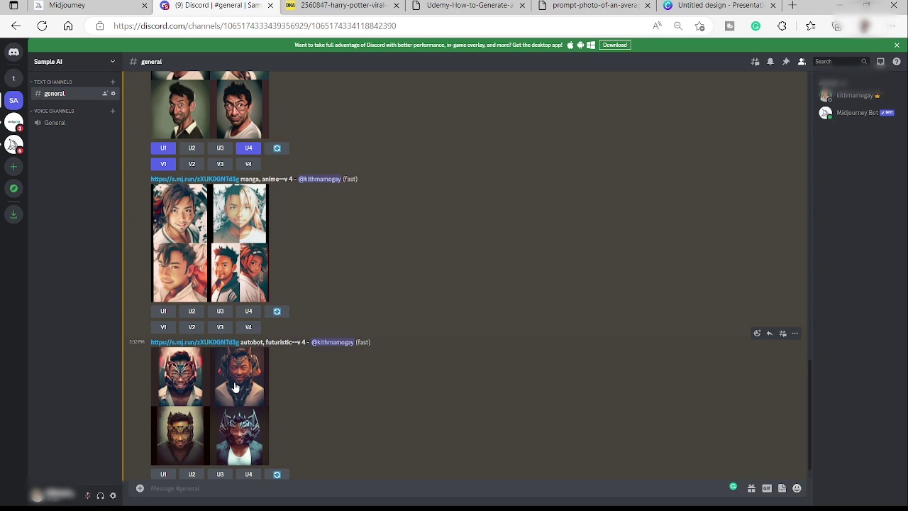
scroll(259, 384, down, 1)
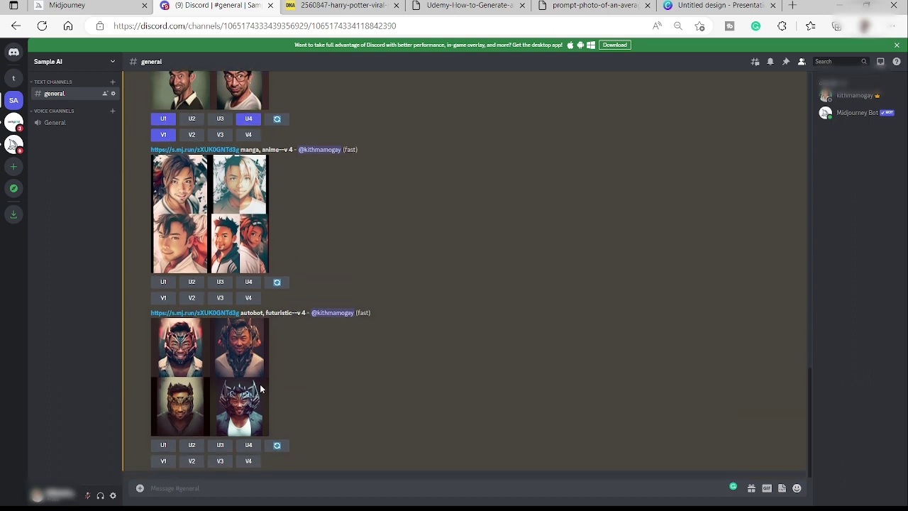
click(140, 489)
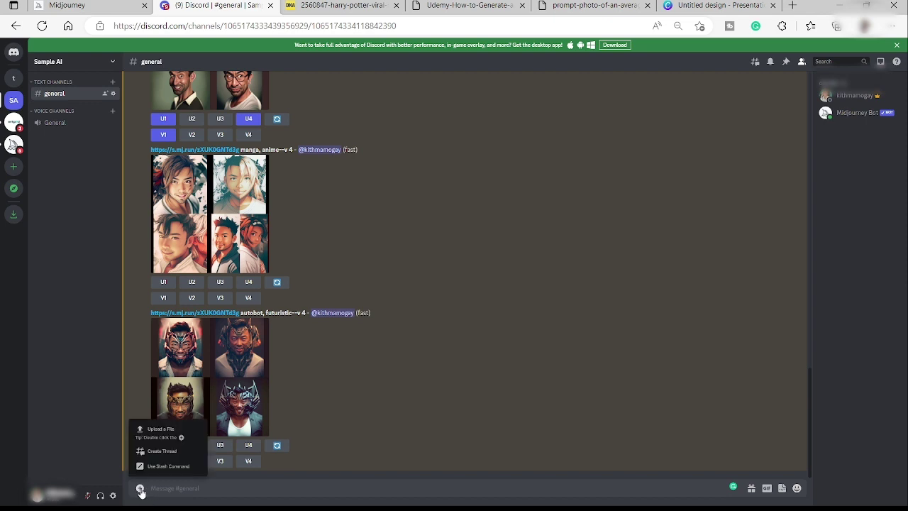
click(152, 435)
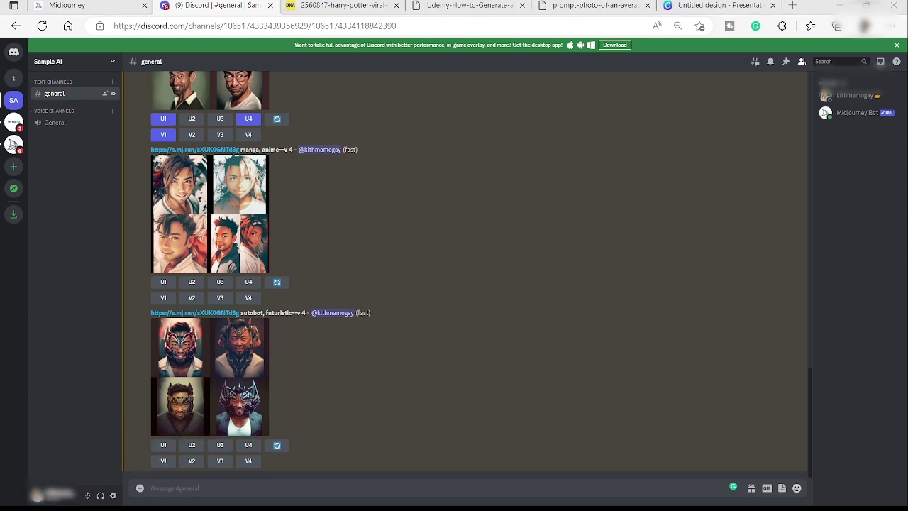
key(Return)
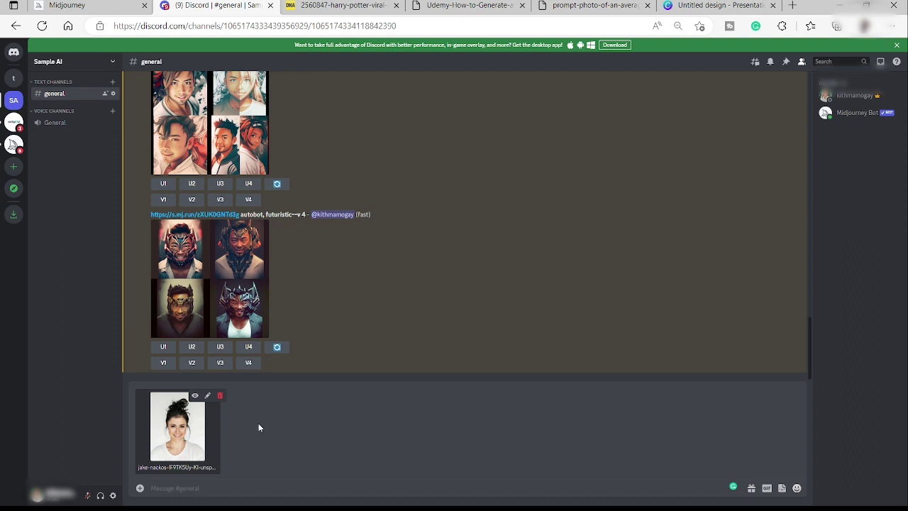
key(Return)
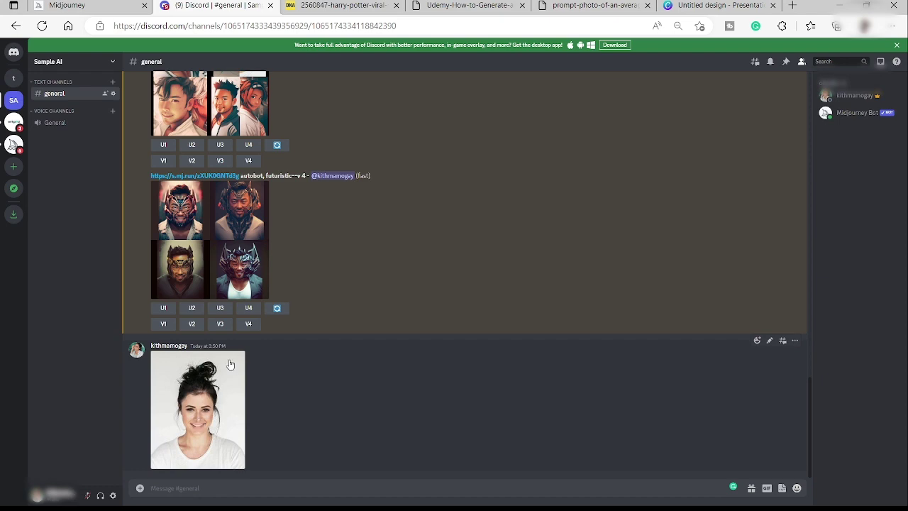
Check the woman's portrait, then write an /imagine prompt: its link plus 'pixar, futuristic, cute --v 4'
click(202, 403)
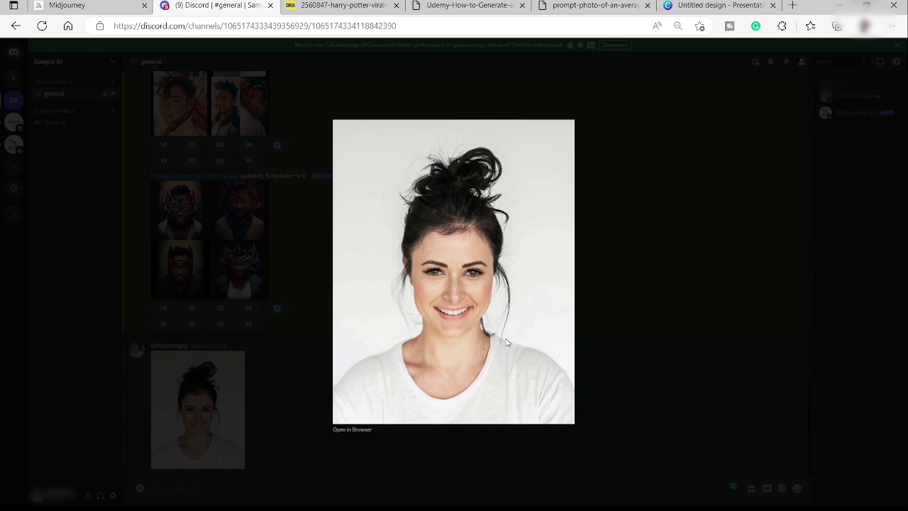
click(215, 401)
click(173, 490)
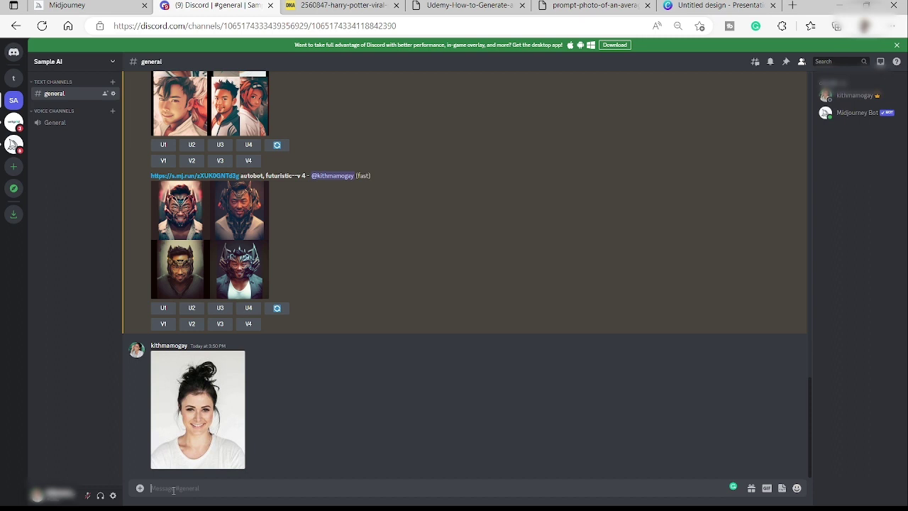
text(/)
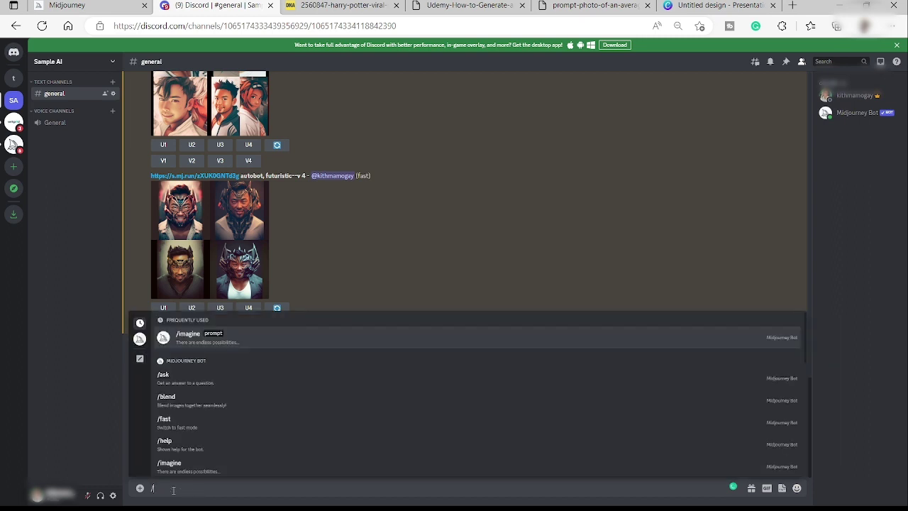
text(imagine)
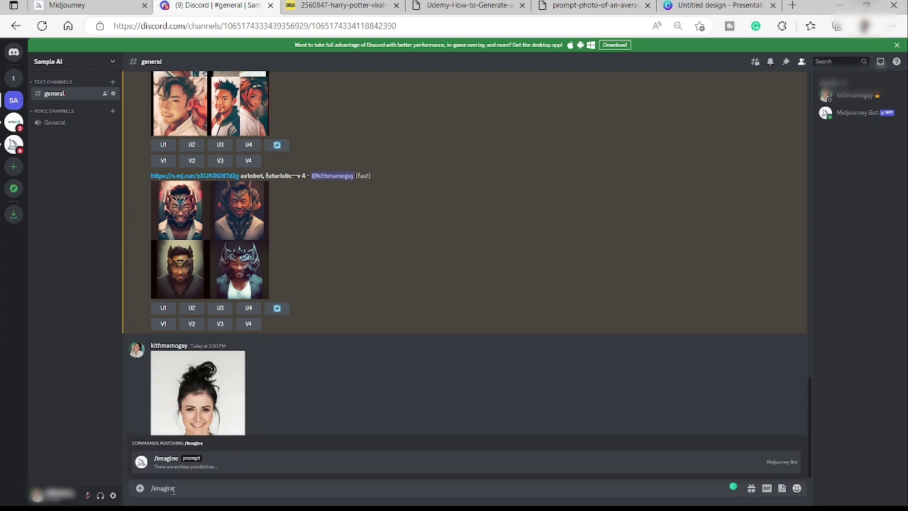
key(Tab)
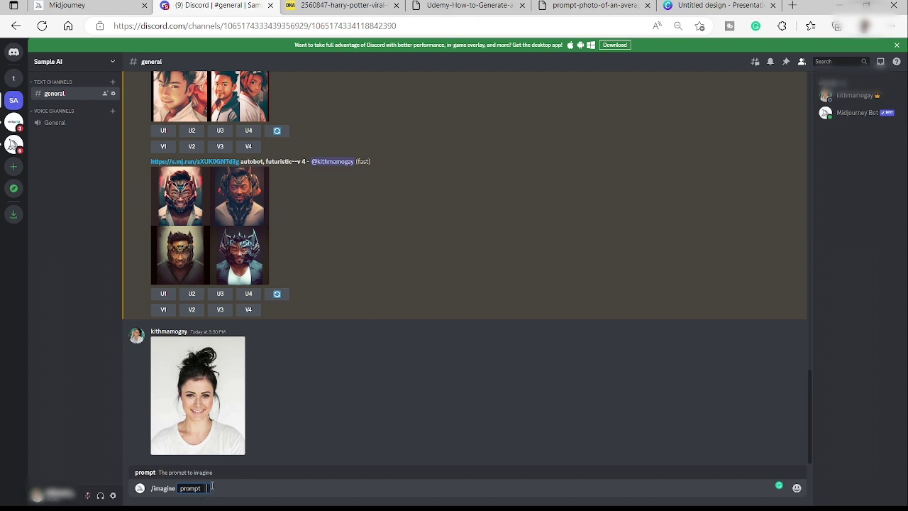
key(ctrl+v)
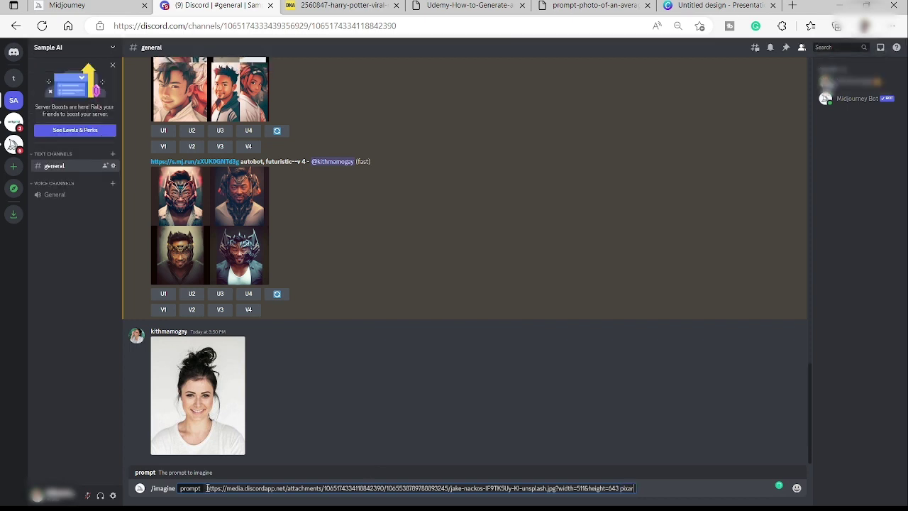
text(pixar, futuristic, cute)
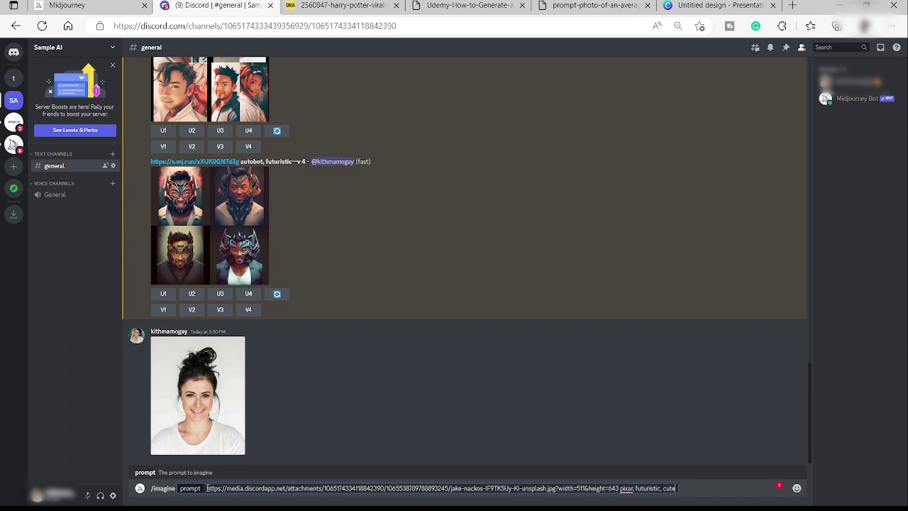
text(--v 4)
Send the pixar-style prompt and preview the resulting four-image grid enlarged
key(Return)
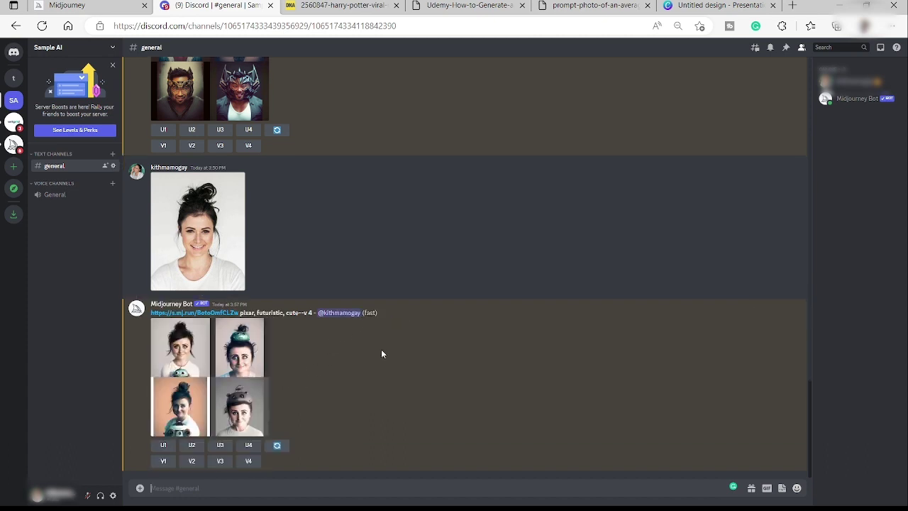
click(239, 380)
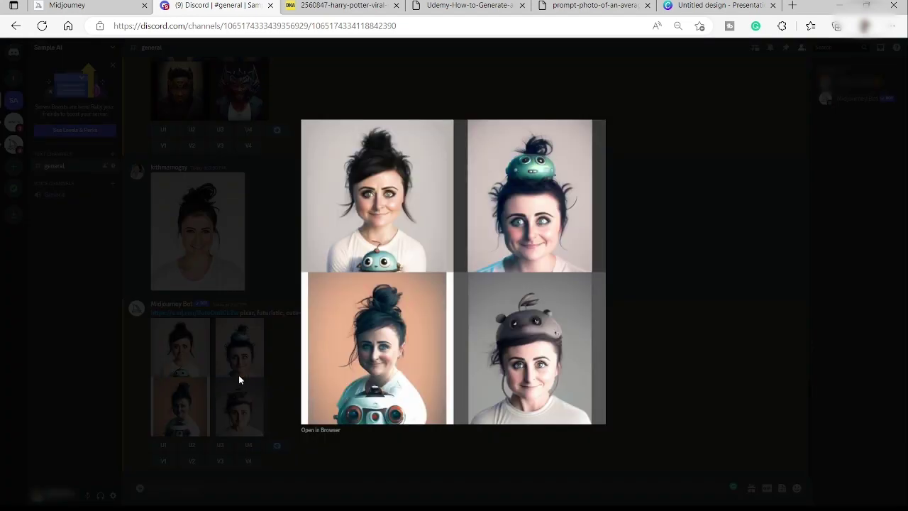
click(273, 255)
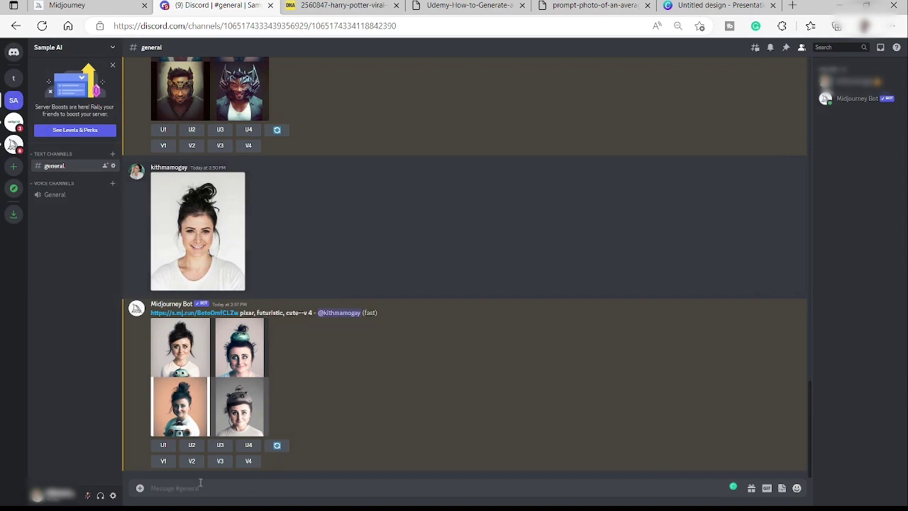
Send an /imagine prompt with the portrait link and 'manga, anime--v 4'
text(/i)
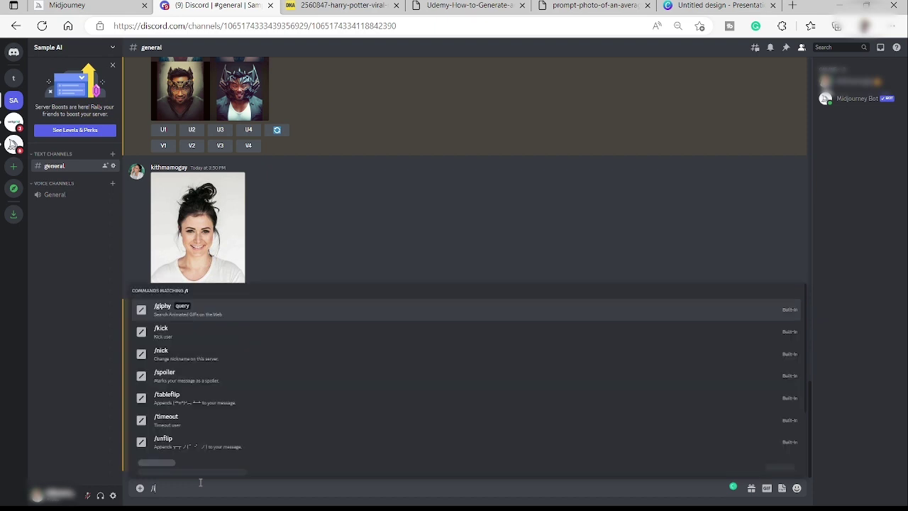
key(Tab)
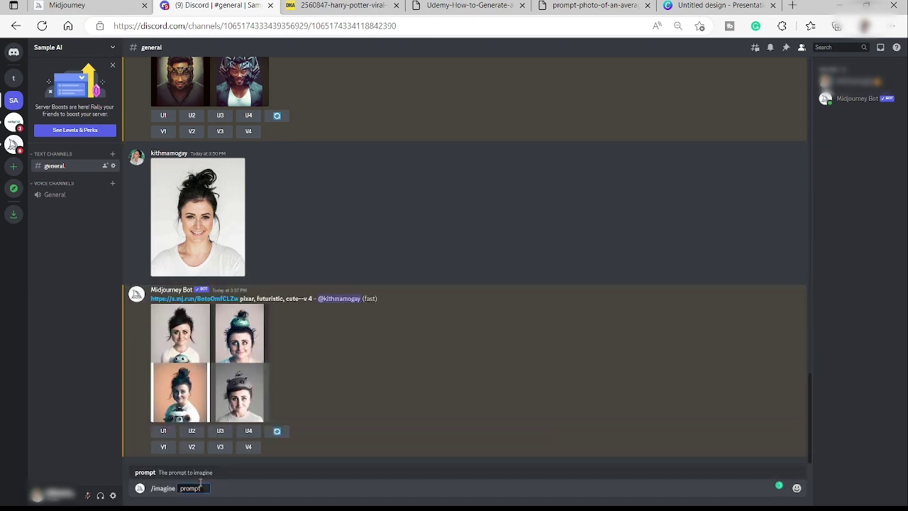
key(ctrl+v)
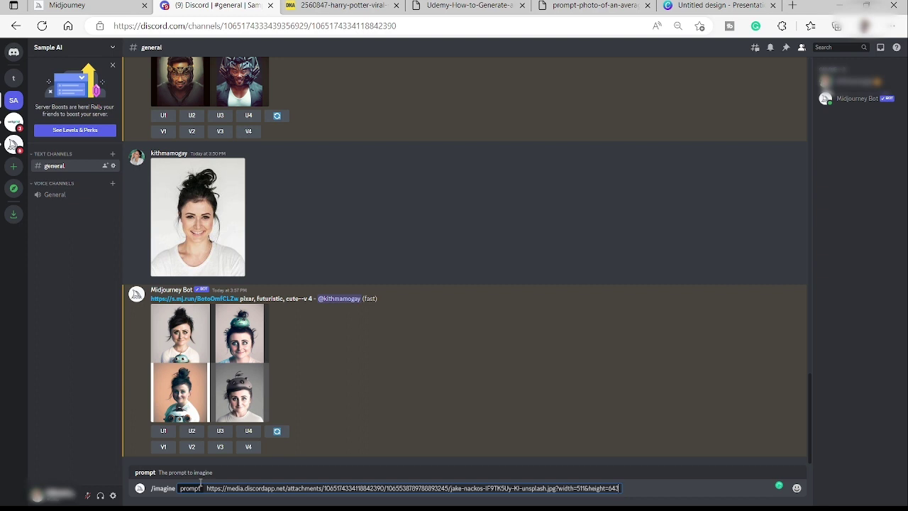
text(manga, anime--v 4)
key(Return)
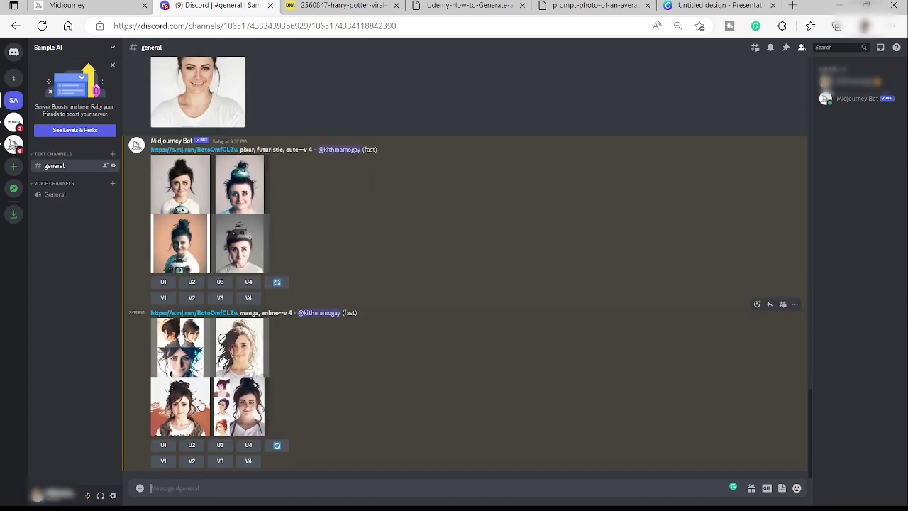
click(224, 383)
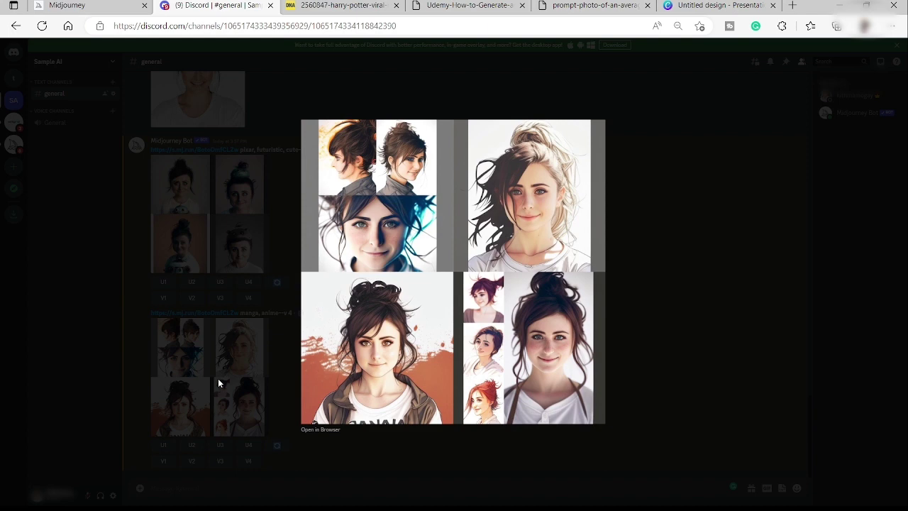
click(265, 312)
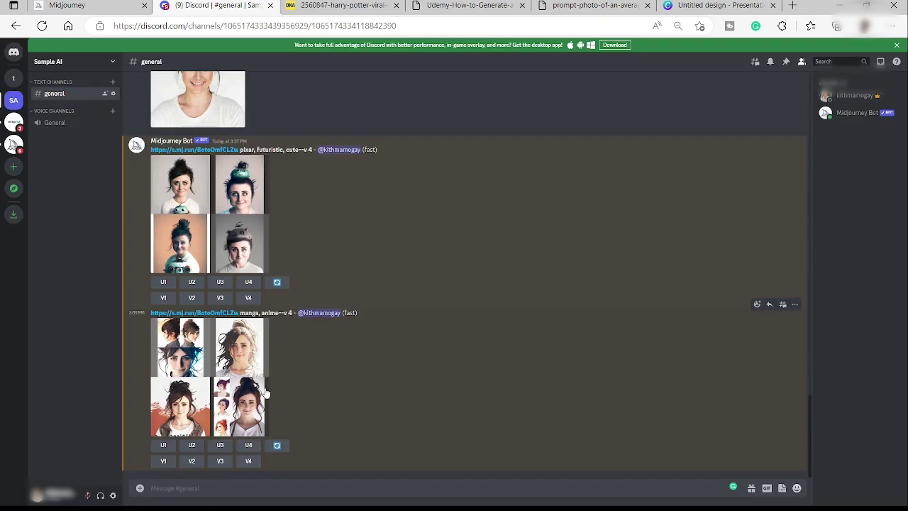